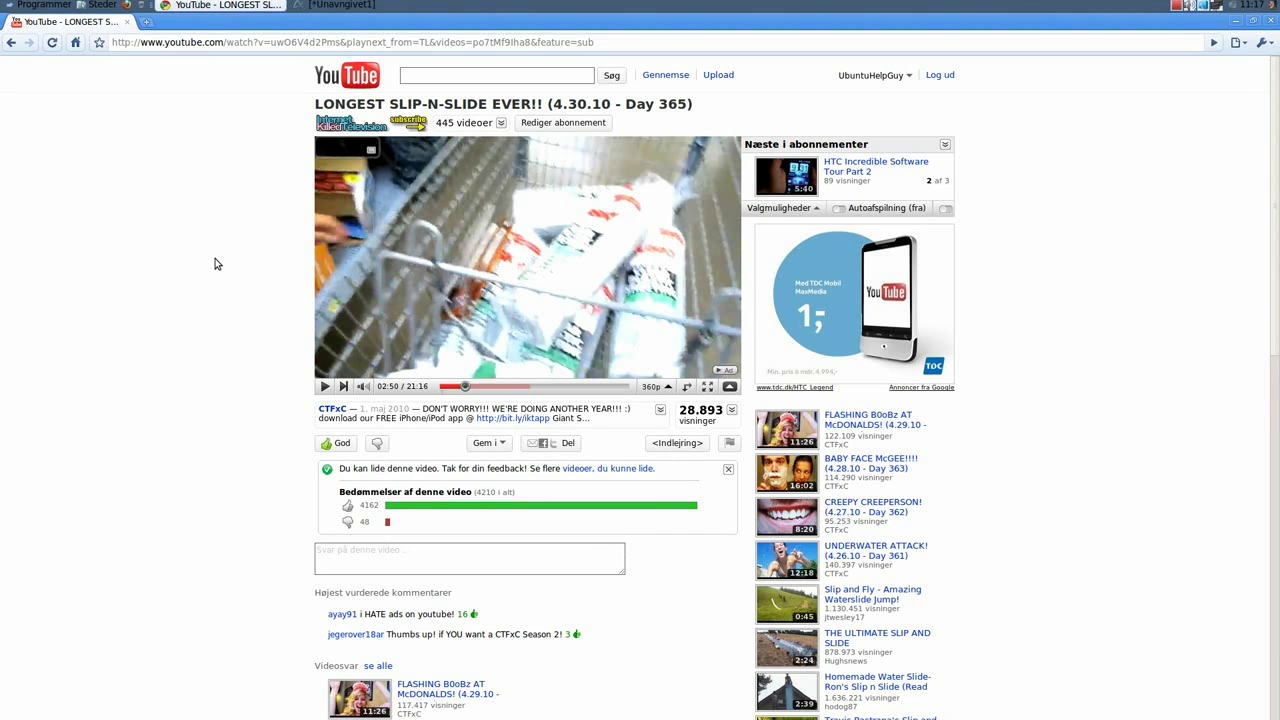
# - Play the slip-n-slide video for a few seconds and pause it at 2:53
pyautogui.click(385, 283)
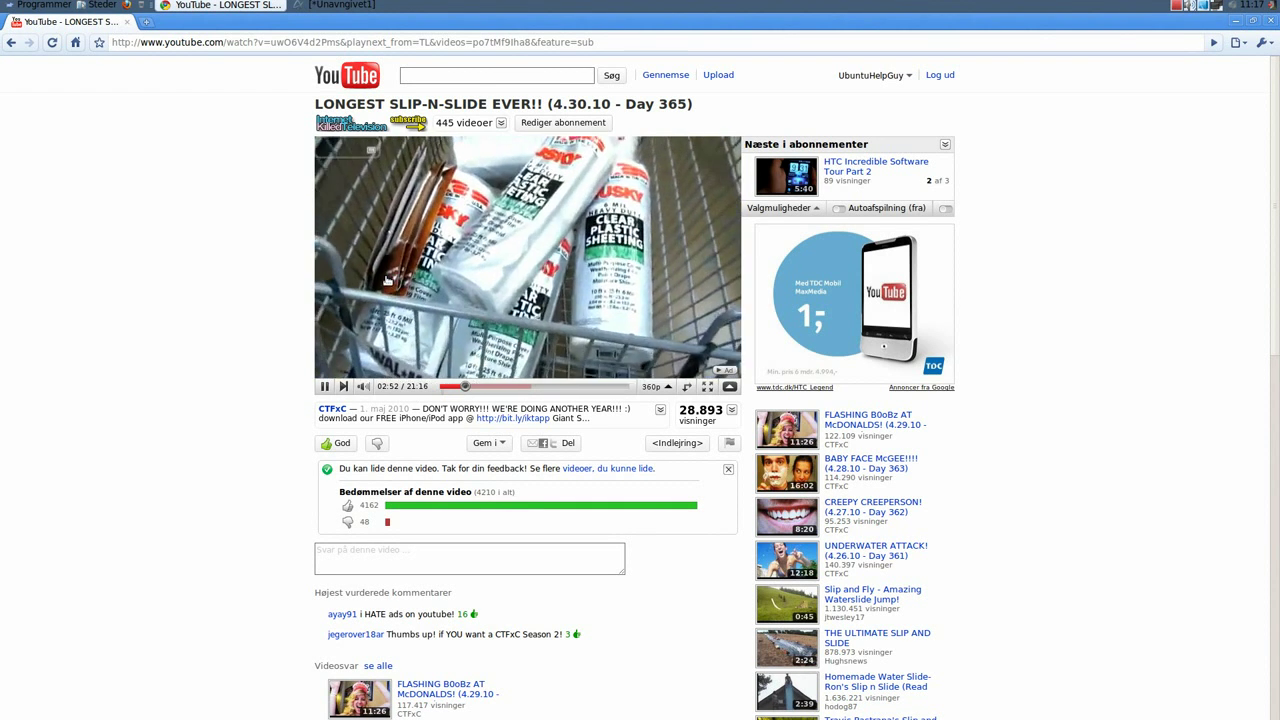
pyautogui.click(385, 283)
pyautogui.click(387, 280)
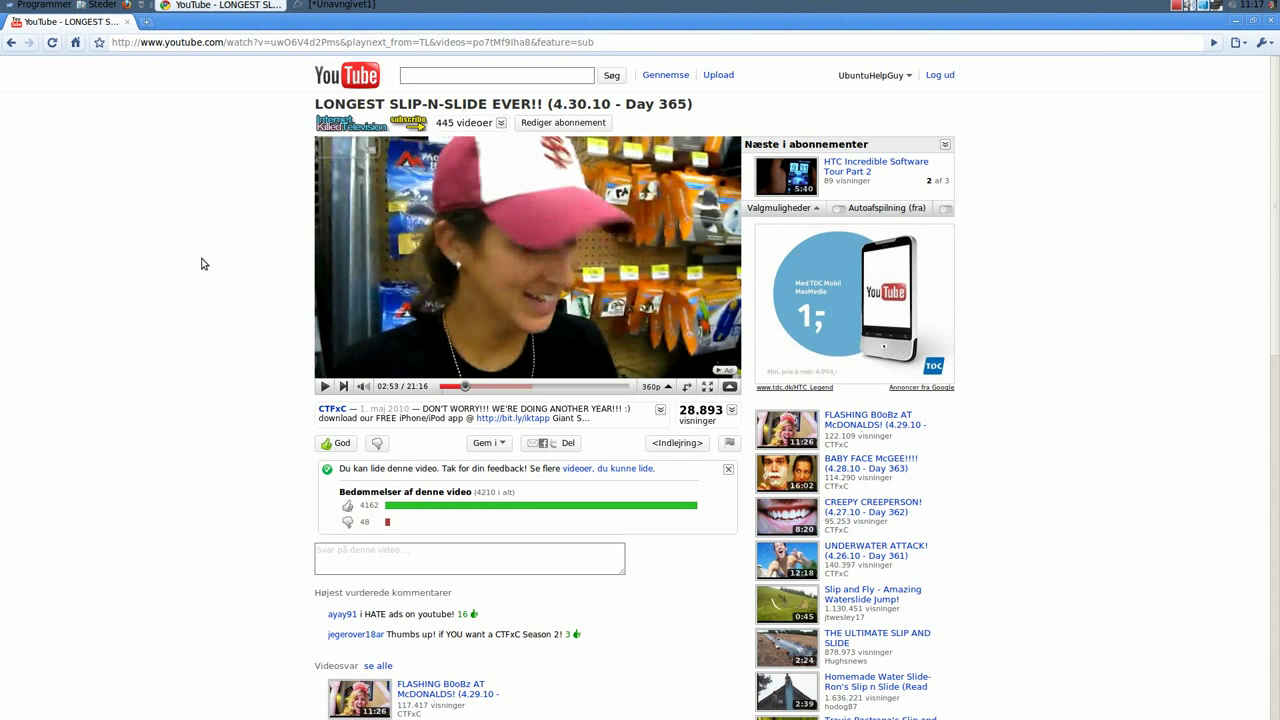
# - Minimize the browser and restore the Unavngivet1 commands document in AbiWord
pyautogui.click(225, 5)
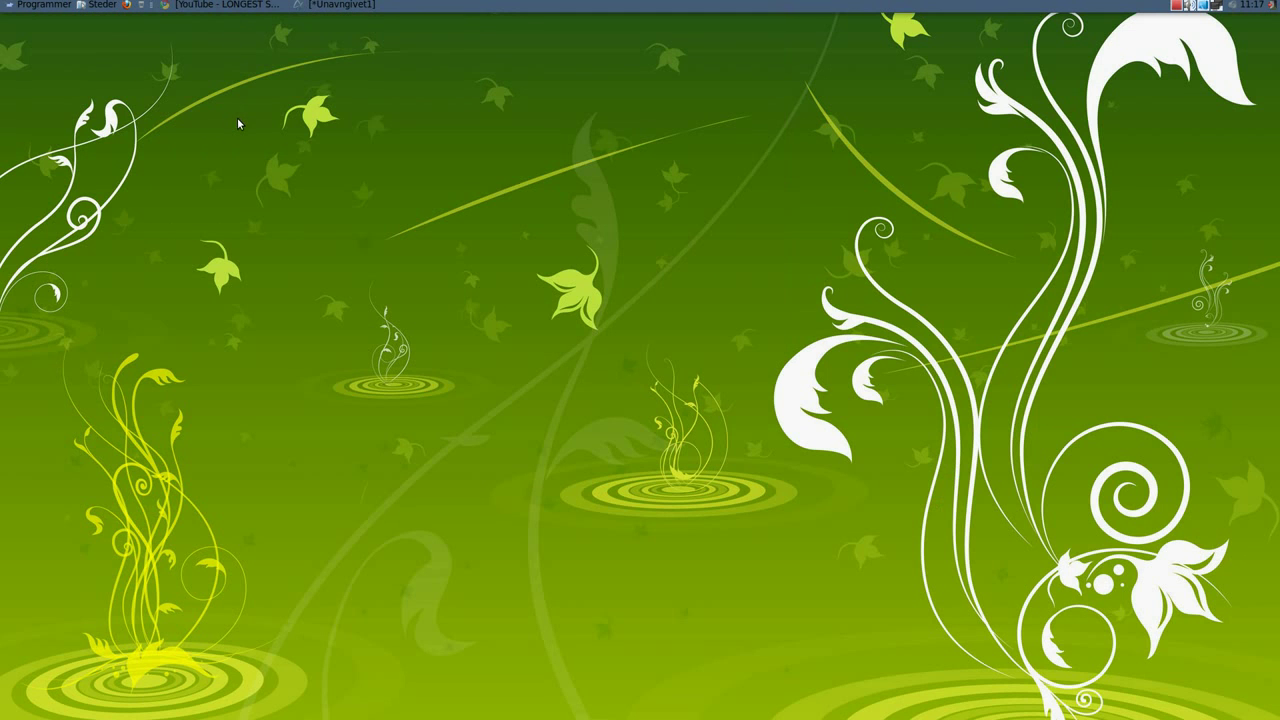
pyautogui.click(340, 5)
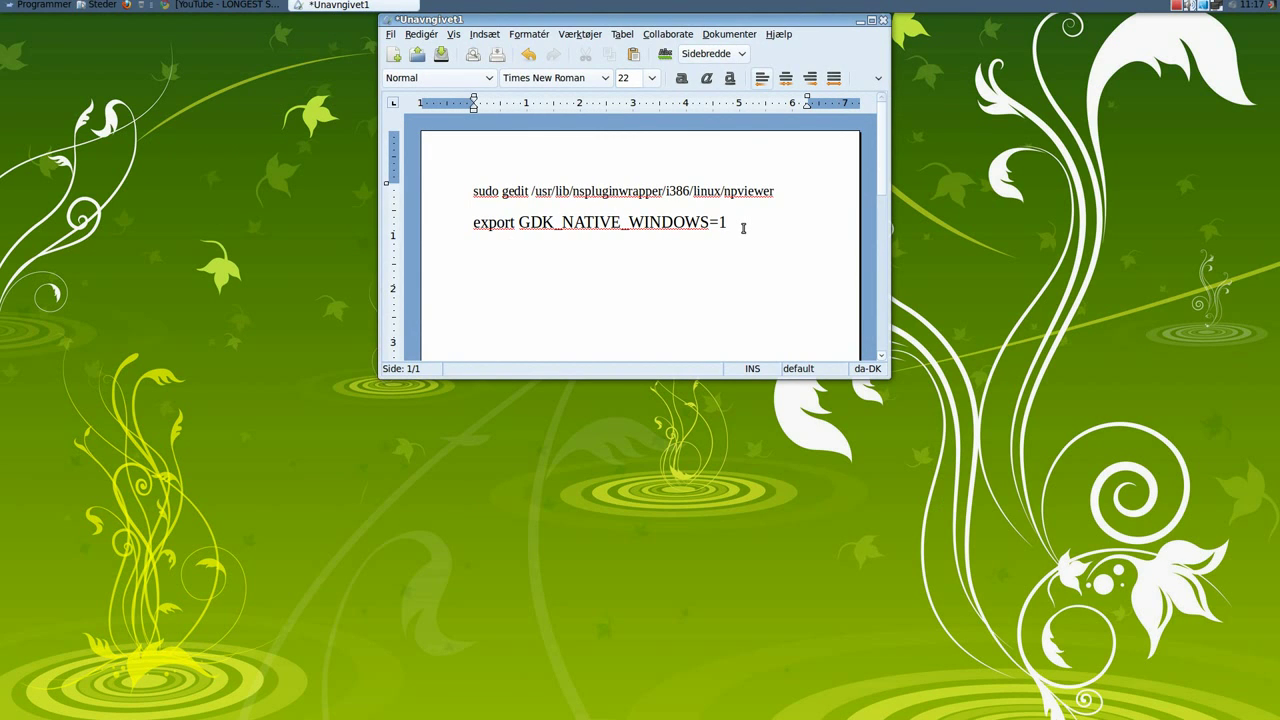
pyautogui.click(743, 228)
# - Highlight the 'sudo gedit …npviewer' line, then the 'export GDK_NATIVE_WINDOWS=1' line, deselecting each
pyautogui.moveTo(473, 191); pyautogui.dragTo(784, 191)
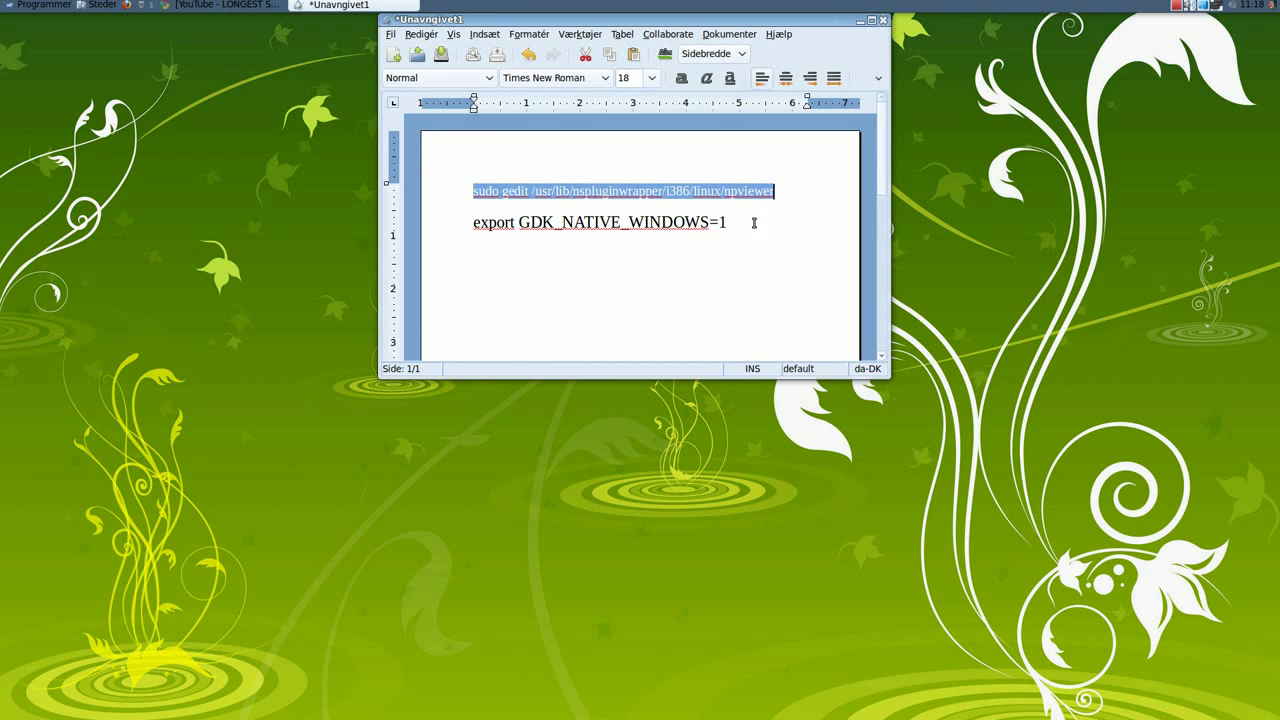
pyautogui.click(780, 196)
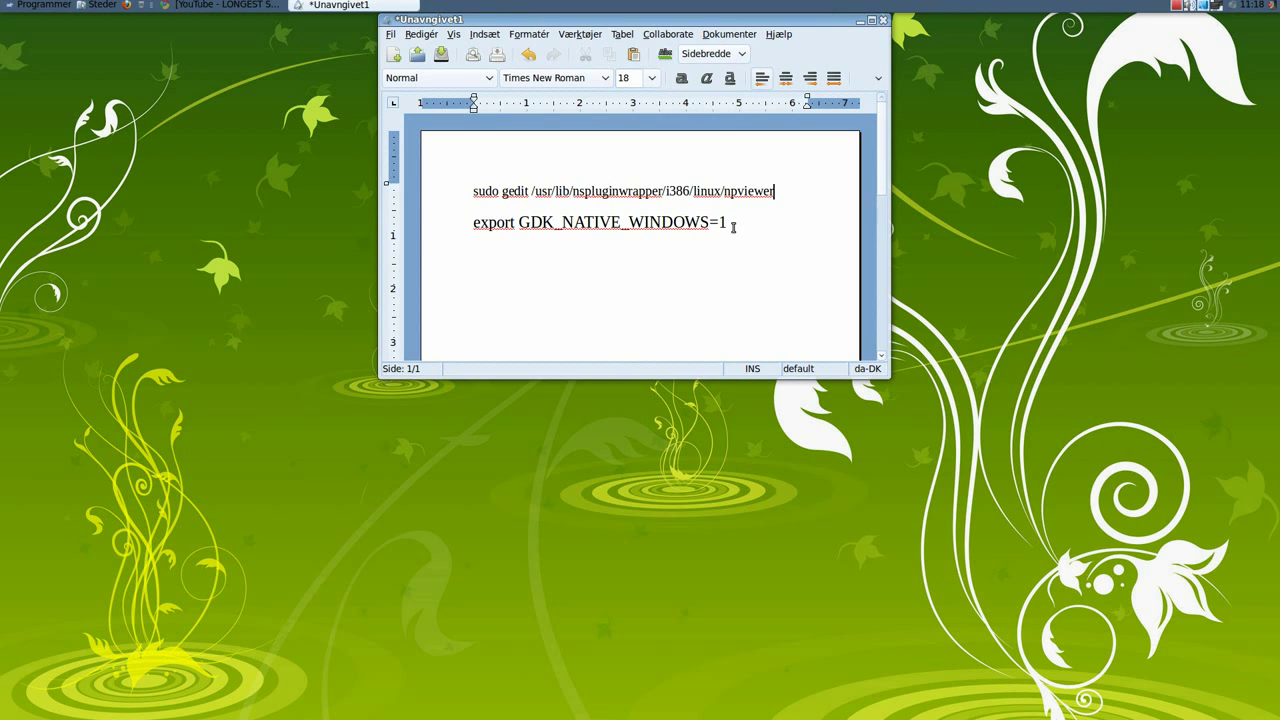
pyautogui.moveTo(733, 224); pyautogui.dragTo(473, 238)
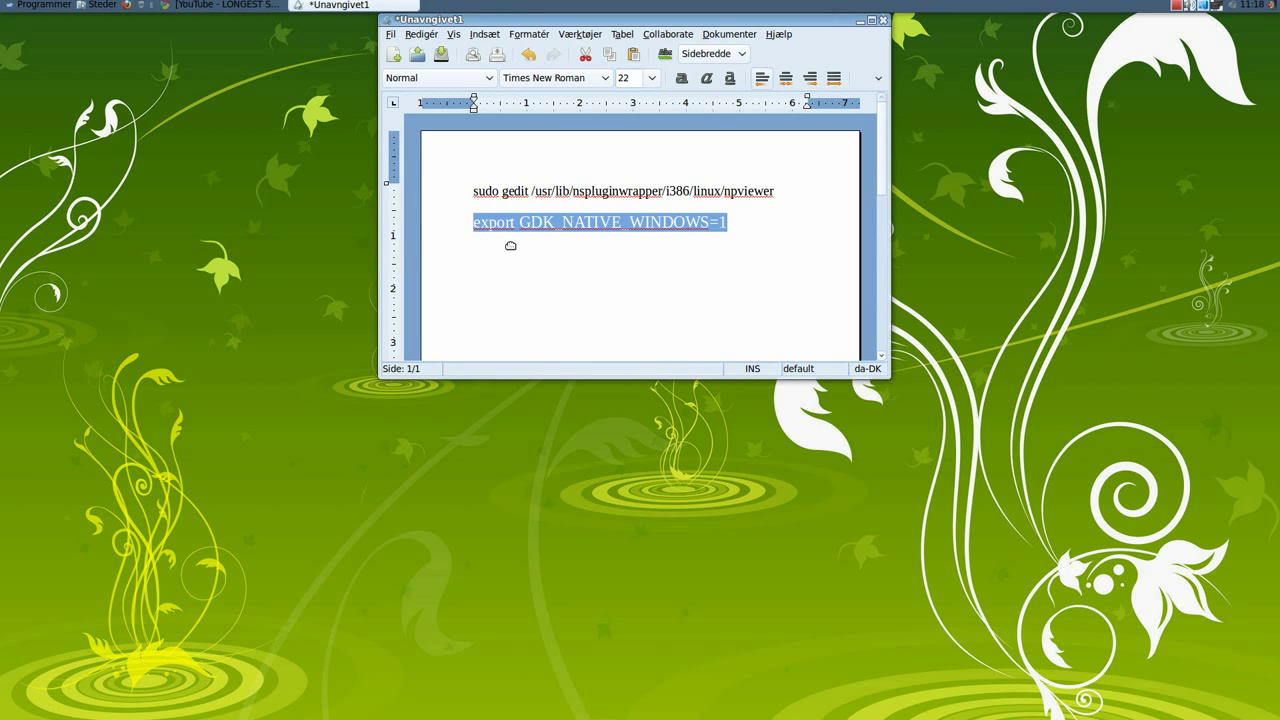
pyautogui.click(763, 234)
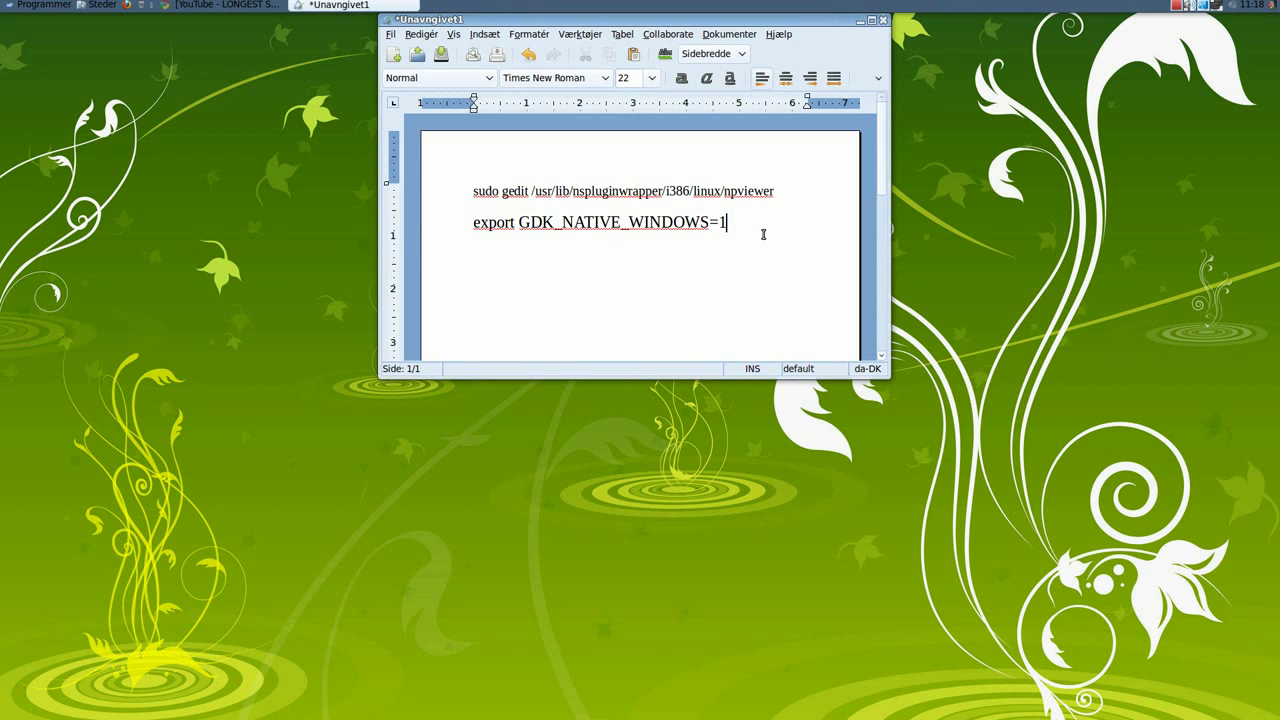
# - Minimize AbiWord, return to YouTube, and play the slip-n-slide video past 2:56
pyautogui.click(861, 26)
pyautogui.click(225, 5)
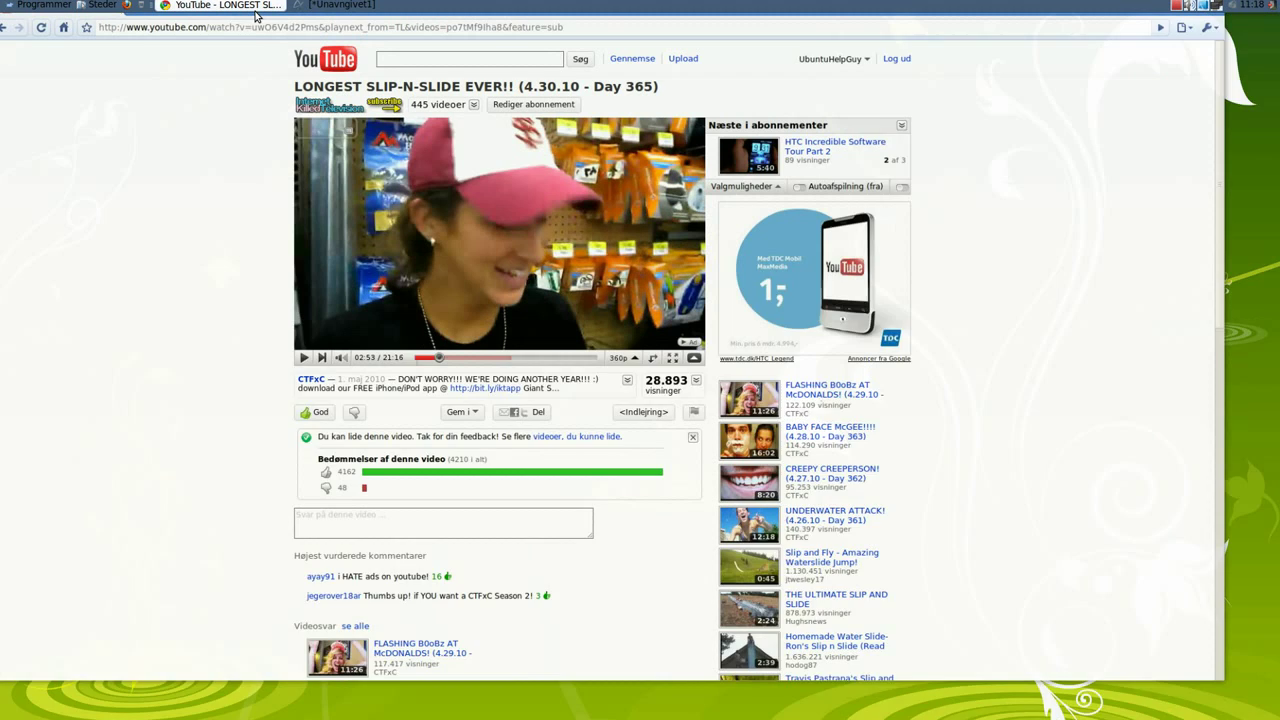
pyautogui.click(468, 207)
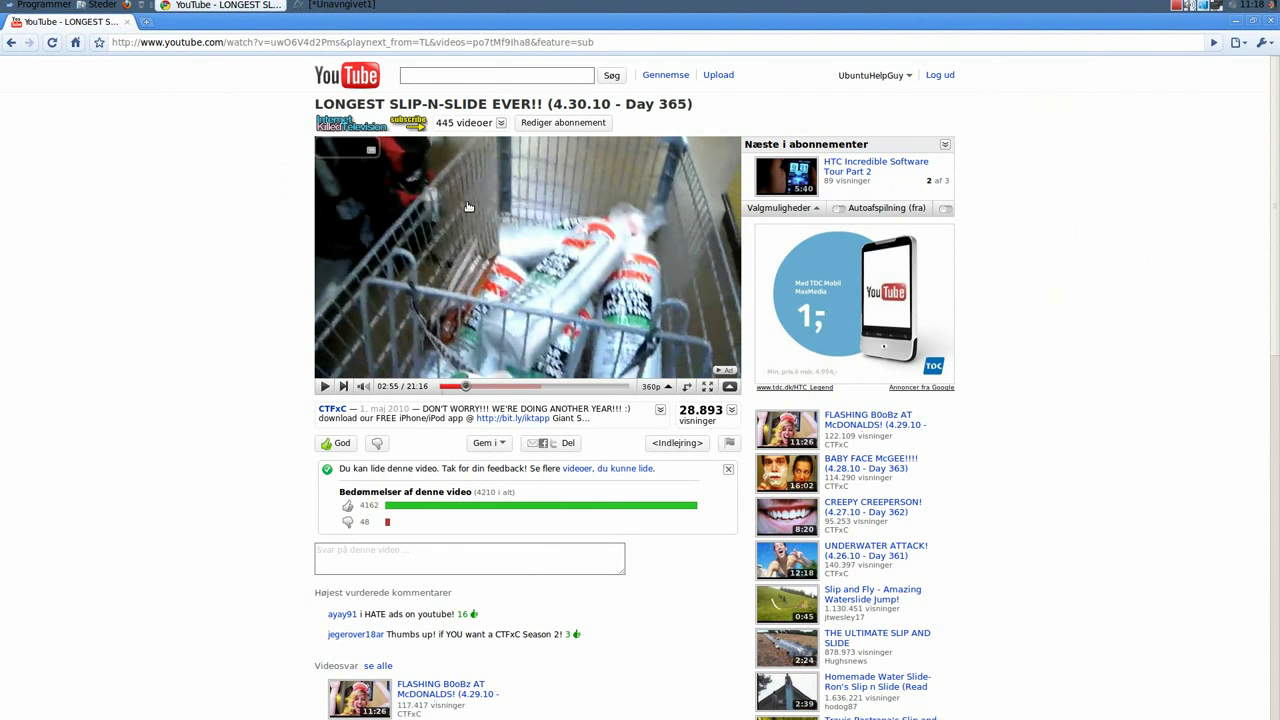
pyautogui.click(468, 207)
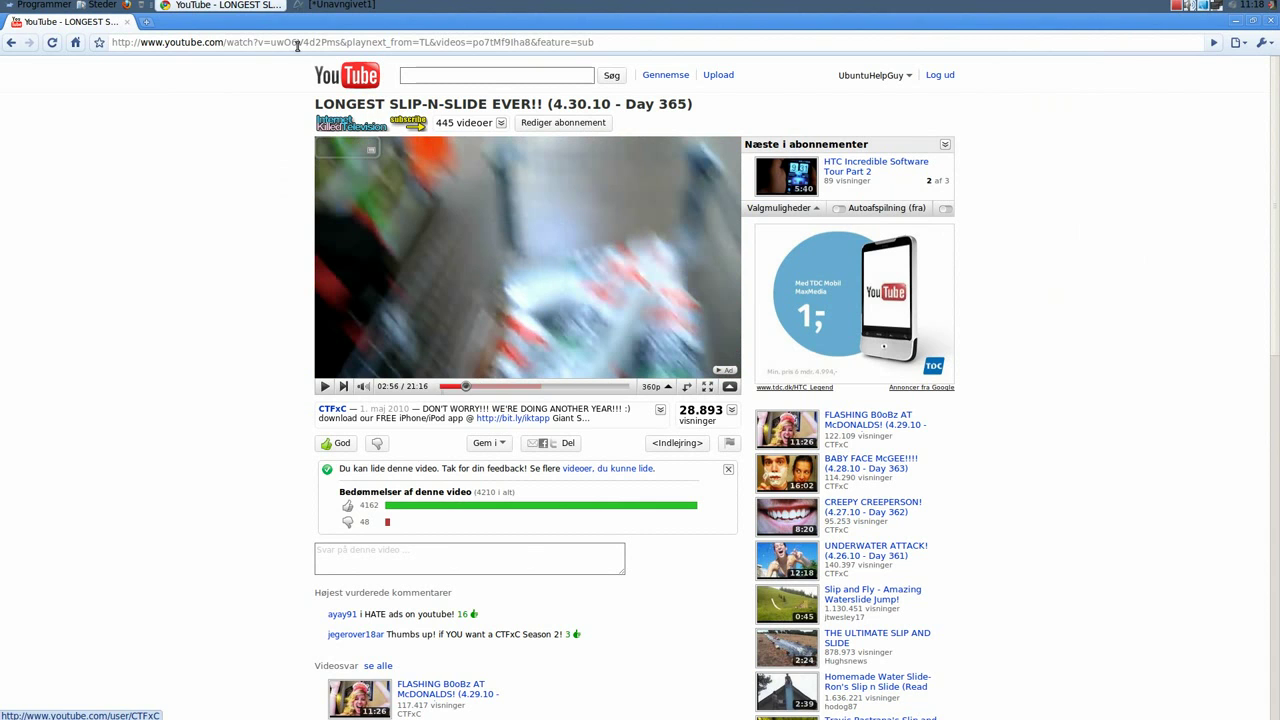
# - Minimize the browser, restore the Unavngivet1 document, then minimize AbiWord to show the desktop
pyautogui.click(236, 5)
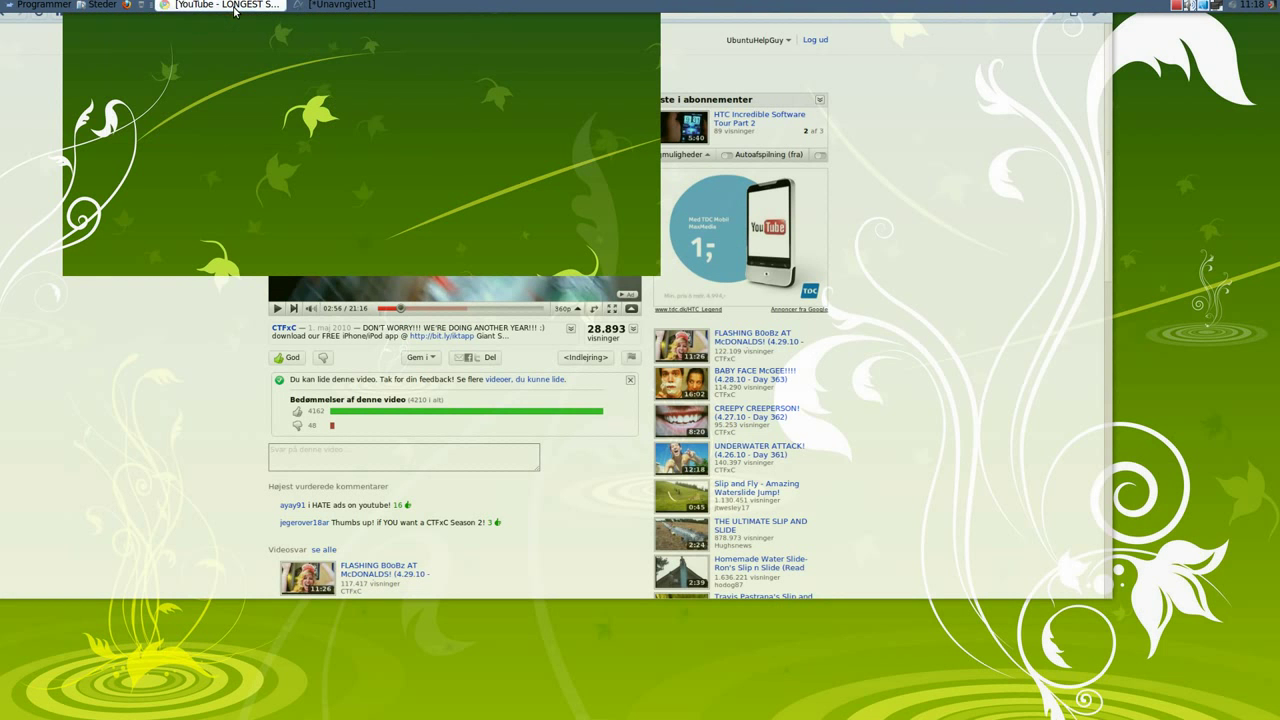
pyautogui.click(330, 5)
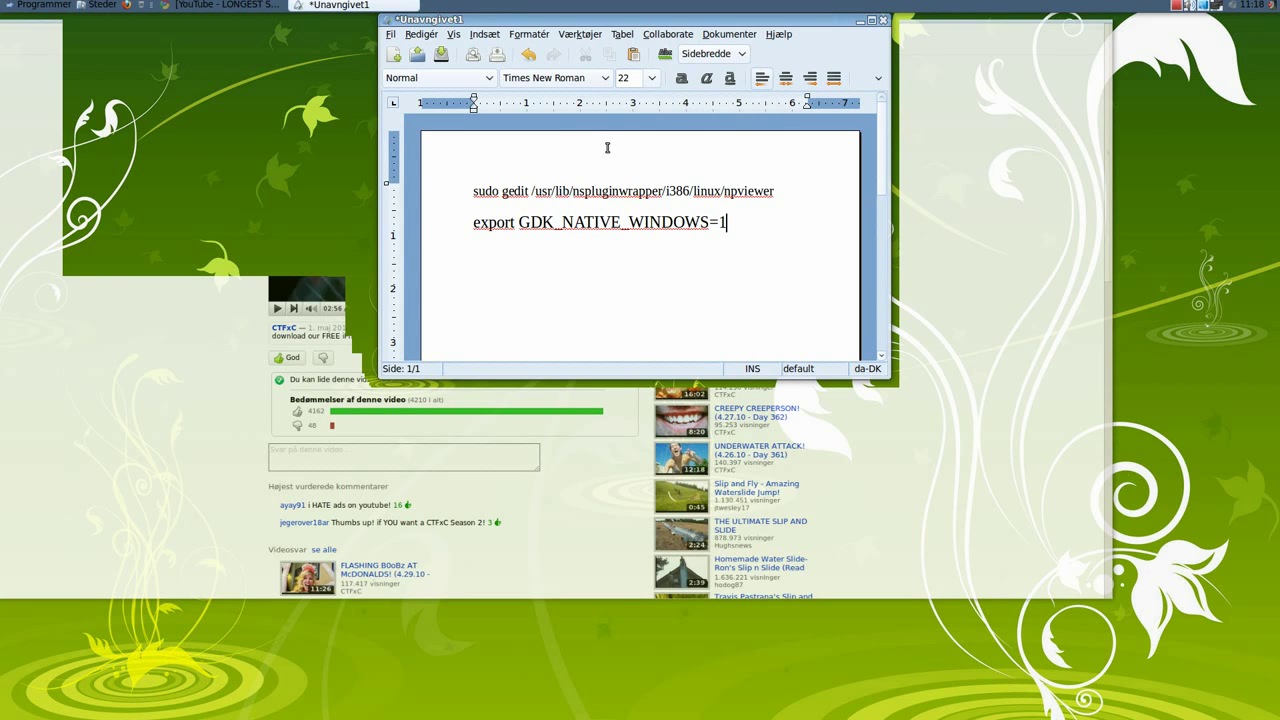
pyautogui.click(859, 20)
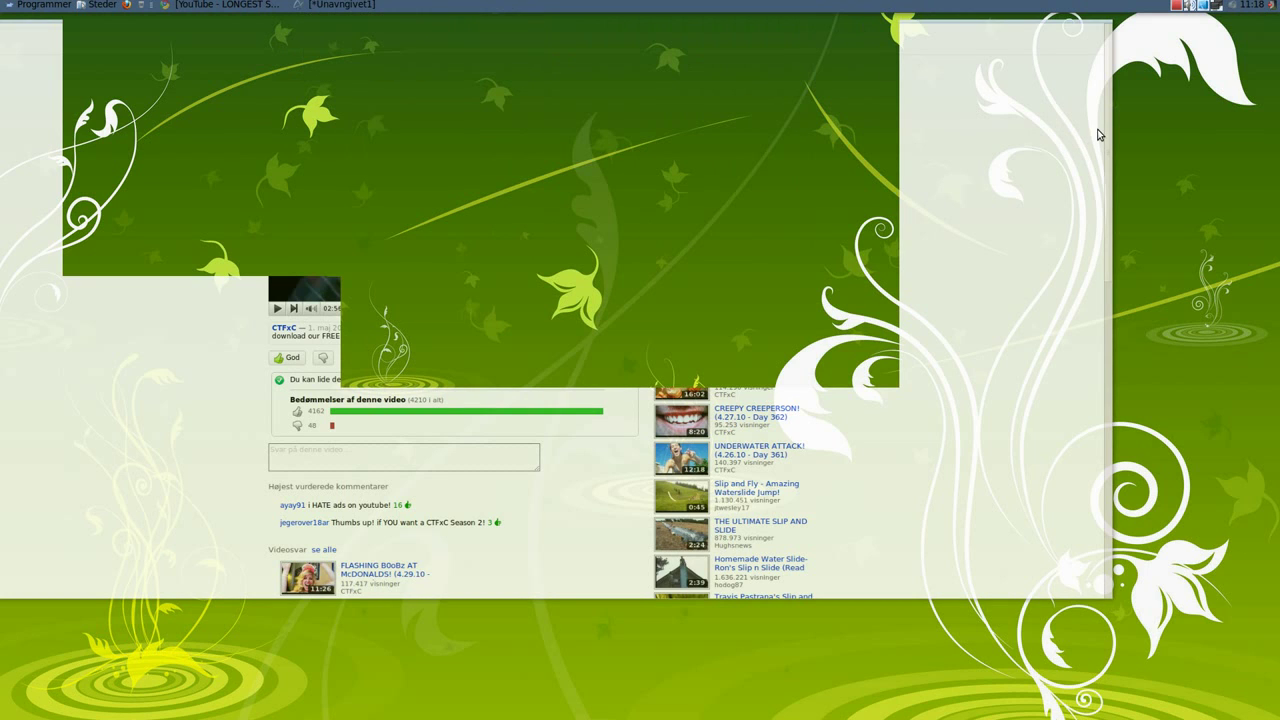